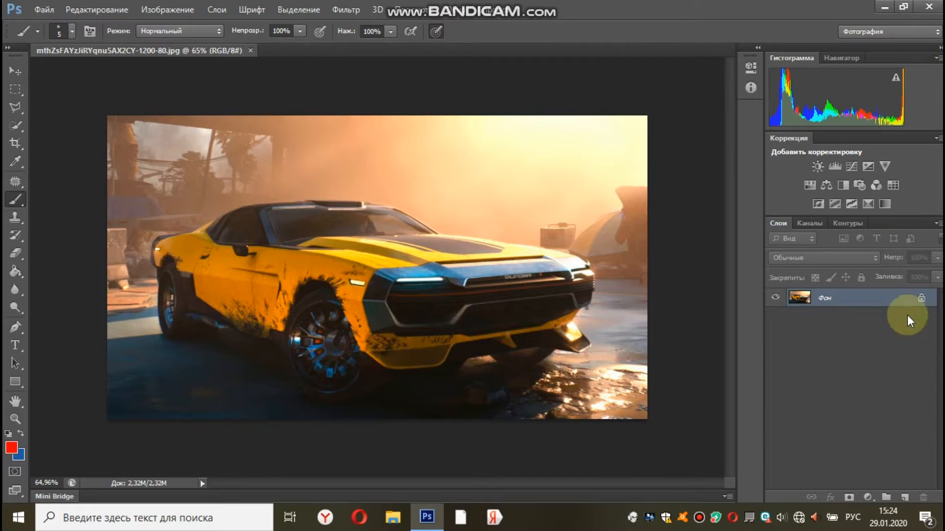
# Create a new layer above the background and set the foreground colour to bright green (06ff00).
pyautogui.click(905, 497)
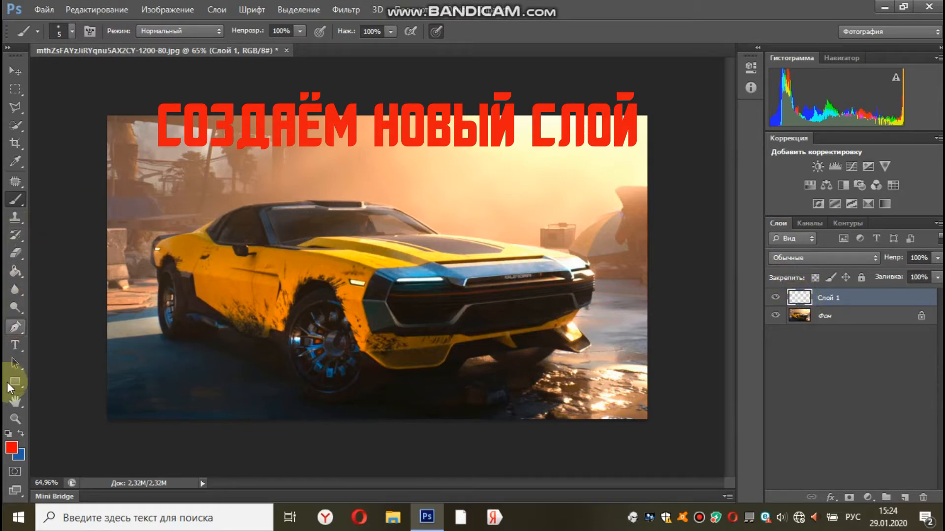
pyautogui.click(12, 447)
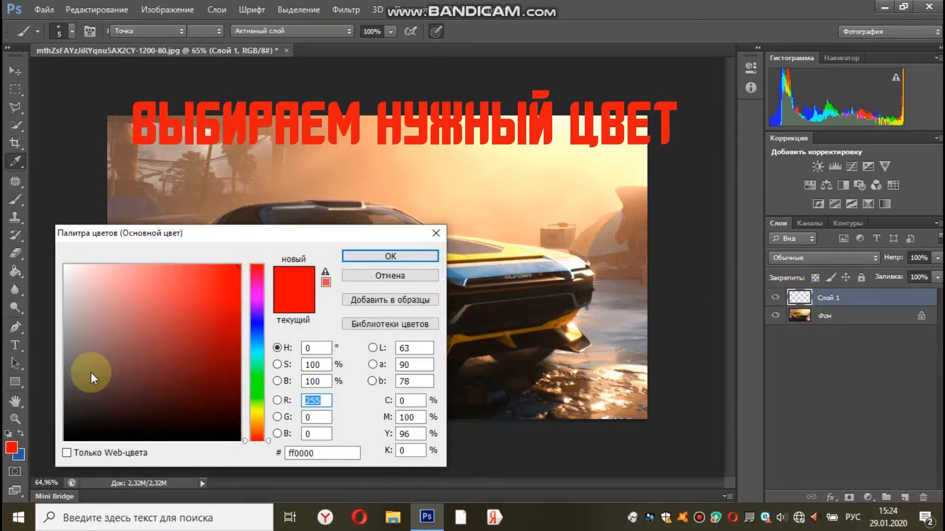
pyautogui.moveTo(247, 270); pyautogui.dragTo(244, 267)
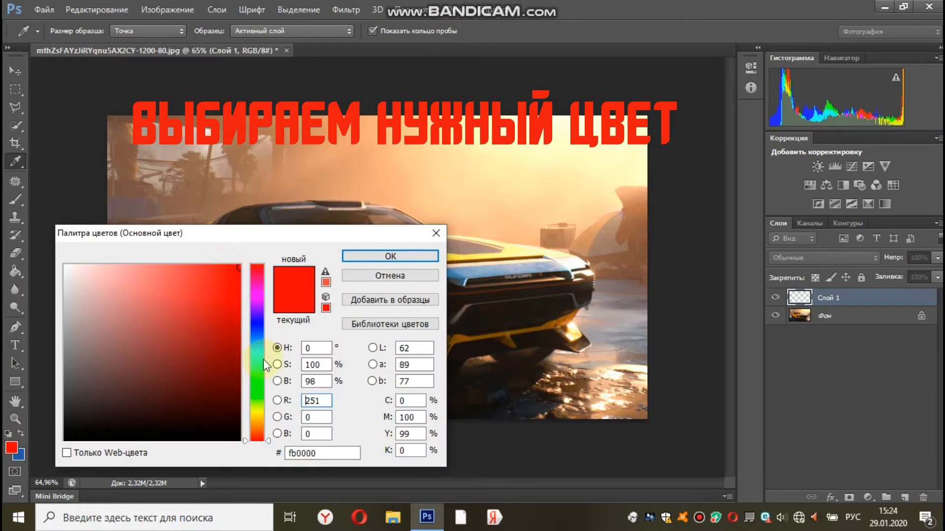
pyautogui.click(255, 382)
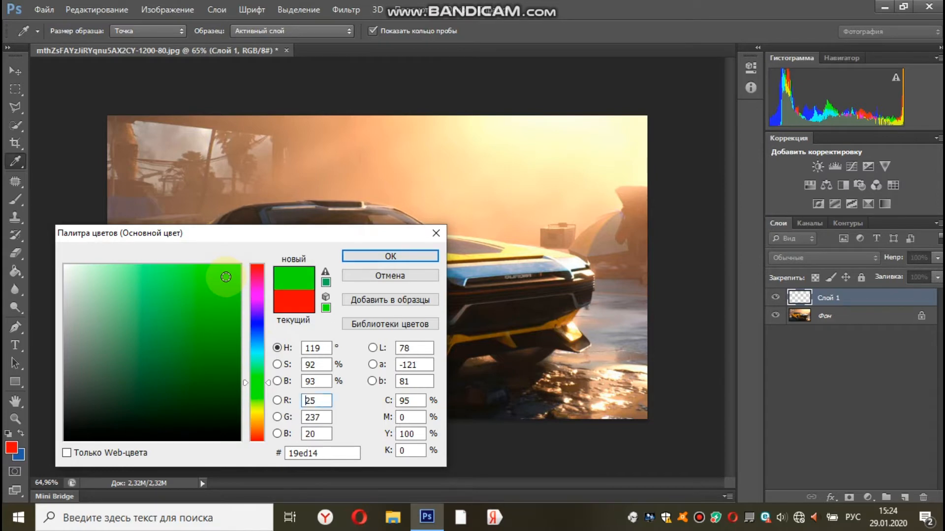
pyautogui.moveTo(229, 277); pyautogui.dragTo(263, 253)
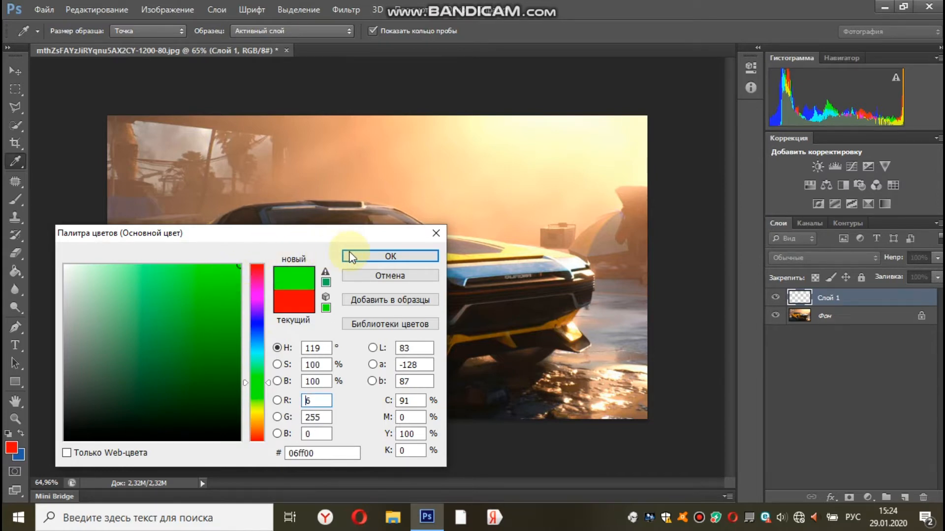
pyautogui.click(384, 258)
# Paint green over the middle of the car's hood with a 50 px brush, following the edge above the blue front panel.
pyautogui.press('b')
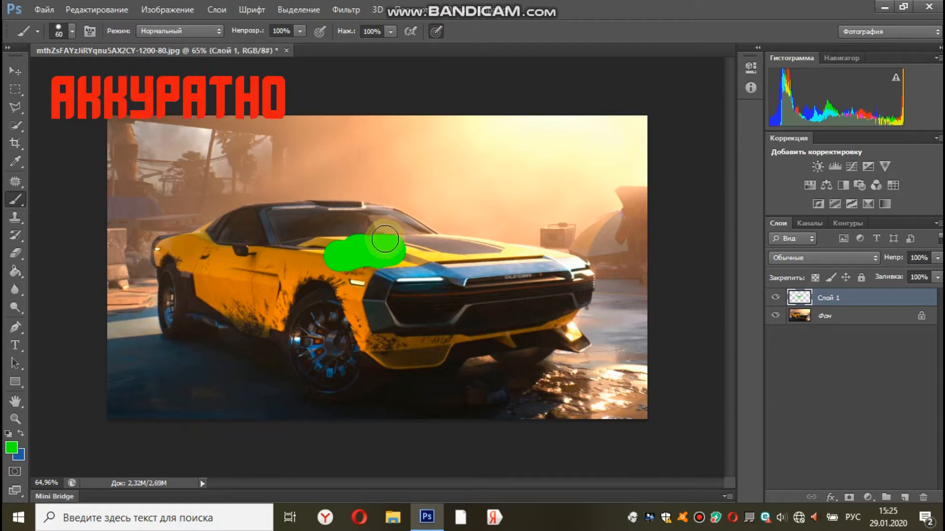
pyautogui.press('[')
pyautogui.press('[')
pyautogui.scroll(1, 453, 269)
pyautogui.scroll(12, 453, 268)
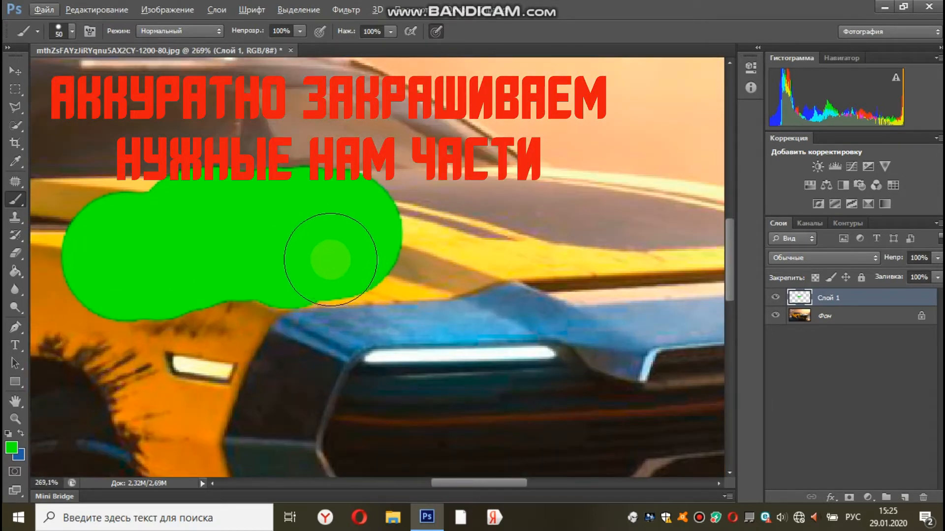
pyautogui.moveTo(380, 253); pyautogui.dragTo(479, 240)
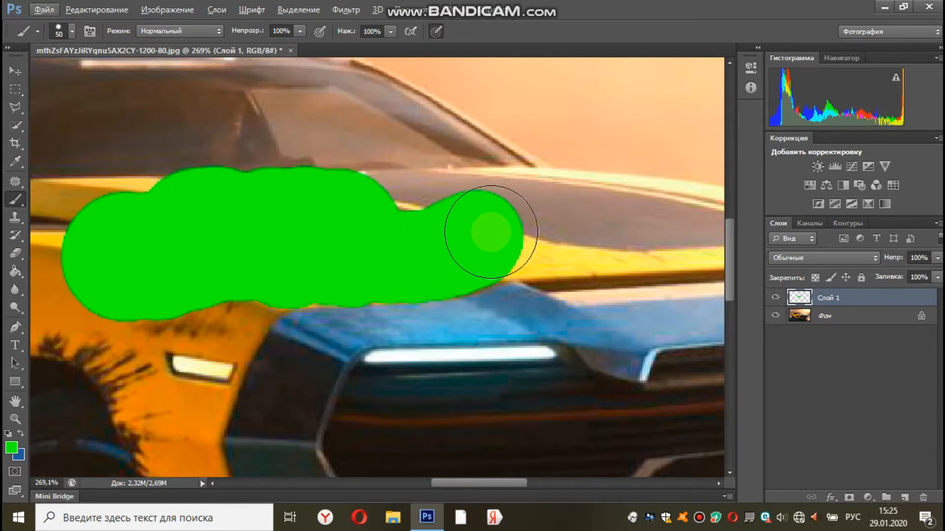
pyautogui.scroll(-1, 516, 443)
pyautogui.click(557, 483)
pyautogui.moveTo(249, 211)
pyautogui.mouseDown()
pyautogui.moveTo(292, 224)
pyautogui.moveTo(486, 223)
pyautogui.mouseUp()
# Paint the narrow front part of the hood green towards the far headlight with a smaller brush.
pyautogui.moveTo(560, 483); pyautogui.dragTo(594, 484)
pyautogui.press('[')
pyautogui.press('[')
pyautogui.press('[')
pyautogui.press('[')
pyautogui.press('[')
pyautogui.moveTo(279, 241)
pyautogui.mouseDown()
pyautogui.moveTo(522, 230)
pyautogui.moveTo(530, 243)
pyautogui.moveTo(602, 243)
pyautogui.mouseUp()
# Fill the hood's upper edge with green up to the windshield, starting with a 10 px brush.
pyautogui.press('[')
pyautogui.press('[')
pyautogui.press('[')
pyautogui.press('[')
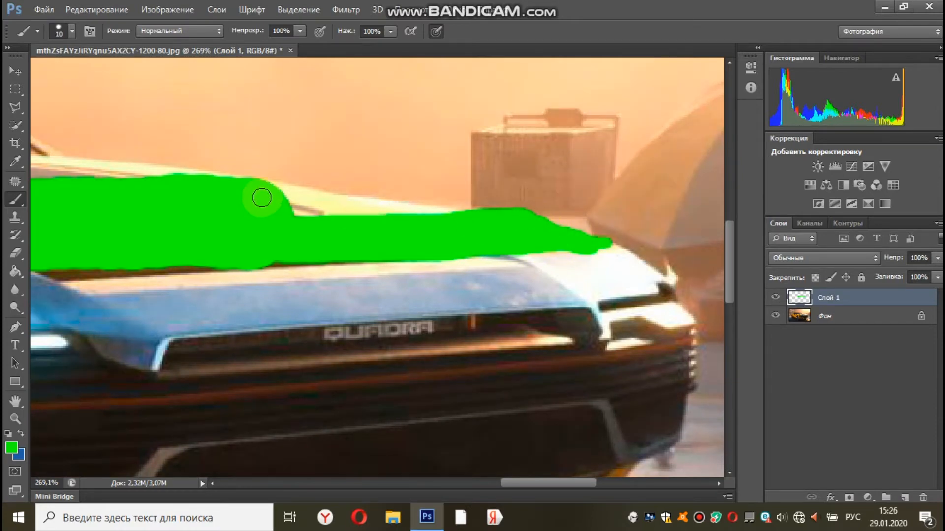
pyautogui.moveTo(274, 207)
pyautogui.mouseDown()
pyautogui.moveTo(439, 228)
pyautogui.moveTo(144, 173)
pyautogui.mouseUp()
pyautogui.click(250, 480)
pyautogui.moveTo(231, 177)
pyautogui.mouseDown()
pyautogui.moveTo(455, 175)
pyautogui.moveTo(519, 185)
pyautogui.mouseUp()
# Paint the front fender green around the small marker light and down to the bumper corner, using 20 to 30 px brushes.
pyautogui.click(252, 483)
pyautogui.moveTo(339, 320)
pyautogui.mouseDown()
pyautogui.moveTo(401, 334)
pyautogui.moveTo(451, 288)
pyautogui.moveTo(387, 274)
pyautogui.moveTo(316, 343)
pyautogui.moveTo(327, 379)
pyautogui.moveTo(385, 389)
pyautogui.mouseUp()
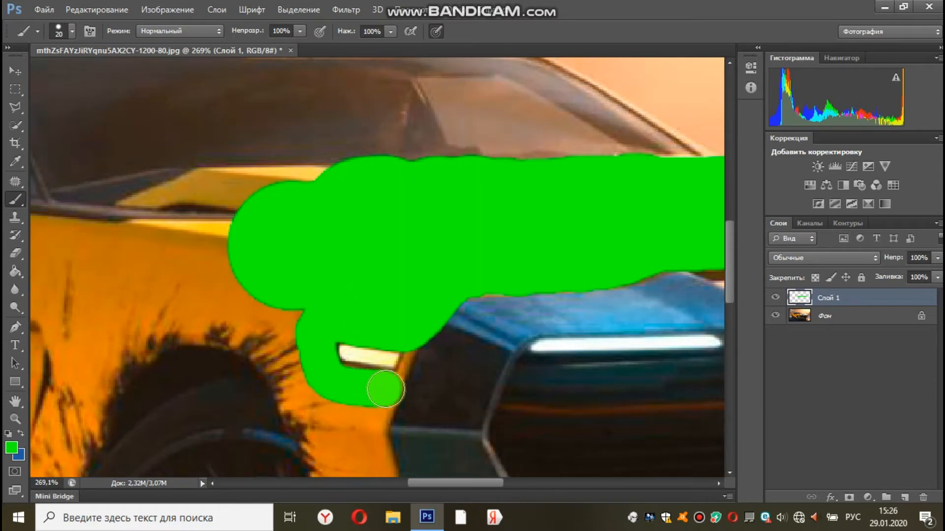
pyautogui.press(']')
pyautogui.press(']')
pyautogui.press(']')
pyautogui.press(']')
pyautogui.scroll(-3, 375, 400)
pyautogui.moveTo(382, 253)
pyautogui.mouseDown()
pyautogui.moveTo(372, 278)
pyautogui.moveTo(398, 386)
pyautogui.moveTo(418, 429)
pyautogui.moveTo(506, 432)
pyautogui.mouseUp()
pyautogui.press(']')
pyautogui.press(']')
pyautogui.press(']')
pyautogui.moveTo(336, 281); pyautogui.dragTo(398, 456)
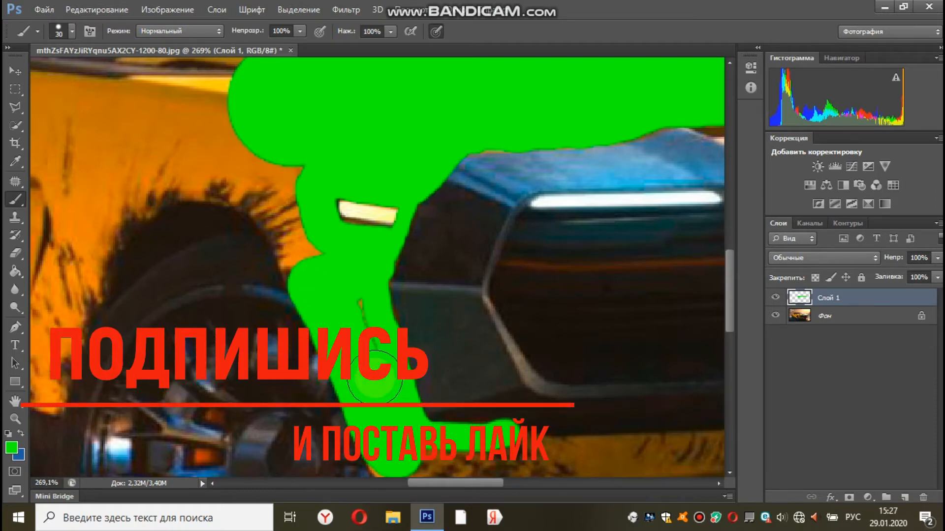
# Paint the lower corner of the front bumper green.
pyautogui.scroll(-3, 398, 457)
pyautogui.moveTo(500, 483); pyautogui.dragTo(528, 489)
pyautogui.moveTo(269, 362)
pyautogui.mouseDown()
pyautogui.moveTo(385, 442)
pyautogui.moveTo(507, 438)
pyautogui.moveTo(578, 420)
pyautogui.moveTo(612, 365)
pyautogui.moveTo(380, 357)
pyautogui.moveTo(492, 361)
pyautogui.moveTo(296, 364)
pyautogui.moveTo(557, 396)
pyautogui.moveTo(548, 487)
pyautogui.mouseUp()
# Paint the thin yellow strip and fins along the lower front bumper green with a 9 px brush.
pyautogui.hscroll(5, 547, 488)
pyautogui.press('[')
pyautogui.press('[')
pyautogui.press('[')
pyautogui.press('[')
pyautogui.press('[')
pyautogui.moveTo(302, 345); pyautogui.dragTo(443, 345)
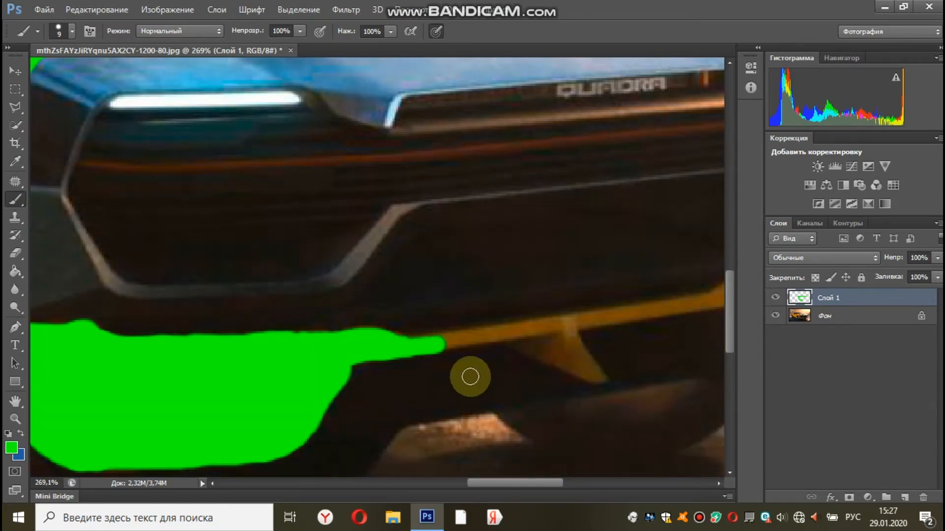
pyautogui.hscroll(3, 559, 492)
pyautogui.moveTo(278, 333)
pyautogui.mouseDown()
pyautogui.moveTo(405, 334)
pyautogui.moveTo(329, 337)
pyautogui.moveTo(496, 308)
pyautogui.moveTo(626, 258)
pyautogui.moveTo(662, 226)
pyautogui.mouseUp()
pyautogui.hscroll(4, 622, 485)
pyautogui.moveTo(498, 224)
pyautogui.mouseDown()
pyautogui.moveTo(477, 283)
pyautogui.moveTo(502, 330)
pyautogui.moveTo(456, 348)
pyautogui.moveTo(371, 297)
pyautogui.moveTo(372, 287)
pyautogui.moveTo(463, 254)
pyautogui.moveTo(459, 338)
pyautogui.moveTo(416, 304)
pyautogui.mouseUp()
# Paint the front fender green above the front wheel with a larger brush.
pyautogui.scroll(-5, 439, 367)
pyautogui.scroll(4, 246, 268)
pyautogui.press(']')
pyautogui.press(']')
pyautogui.press(']')
pyautogui.press(']')
pyautogui.press(']')
pyautogui.press(']')
pyautogui.press(']')
pyautogui.moveTo(485, 324)
pyautogui.mouseDown()
pyautogui.moveTo(474, 306)
pyautogui.moveTo(350, 274)
pyautogui.moveTo(409, 236)
pyautogui.moveTo(346, 207)
pyautogui.moveTo(468, 179)
pyautogui.moveTo(397, 179)
pyautogui.moveTo(286, 216)
pyautogui.mouseUp()
# Cover the car's door and side panels with green using an enlarged brush.
pyautogui.click(315, 485)
pyautogui.click(314, 485)
pyautogui.press(']')
pyautogui.press(']')
pyautogui.press(']')
pyautogui.press(']')
pyautogui.press(']')
pyautogui.press(']')
pyautogui.moveTo(373, 197)
pyautogui.mouseDown()
pyautogui.moveTo(338, 386)
pyautogui.moveTo(290, 249)
pyautogui.moveTo(345, 396)
pyautogui.mouseUp()
pyautogui.scroll(-3, 344, 396)
pyautogui.moveTo(364, 291)
pyautogui.mouseDown()
pyautogui.moveTo(389, 281)
pyautogui.moveTo(339, 293)
pyautogui.mouseUp()
# Paint the remaining yellow edges along the car's lower side green with a smaller brush.
pyautogui.press('[')
pyautogui.press('[')
pyautogui.press('[')
pyautogui.press('[')
pyautogui.press('[')
pyautogui.press('[')
pyautogui.press('[')
pyautogui.press('[')
pyautogui.press('[')
pyautogui.moveTo(436, 279)
pyautogui.mouseDown()
pyautogui.moveTo(421, 371)
pyautogui.moveTo(339, 369)
pyautogui.mouseUp()
pyautogui.moveTo(154, 245); pyautogui.dragTo(156, 228)
# Paint the rear fender green around the small rear light and up to the side window, reducing the brush to 9 px.
pyautogui.scroll(4, 156, 187)
pyautogui.click(318, 485)
pyautogui.moveTo(252, 253)
pyautogui.mouseDown()
pyautogui.moveTo(286, 295)
pyautogui.moveTo(272, 269)
pyautogui.moveTo(322, 259)
pyautogui.moveTo(328, 174)
pyautogui.moveTo(371, 229)
pyautogui.moveTo(419, 231)
pyautogui.moveTo(462, 276)
pyautogui.moveTo(504, 262)
pyautogui.moveTo(389, 257)
pyautogui.moveTo(313, 171)
pyautogui.moveTo(377, 133)
pyautogui.moveTo(200, 215)
pyautogui.moveTo(233, 201)
pyautogui.moveTo(187, 246)
pyautogui.moveTo(187, 232)
pyautogui.moveTo(167, 239)
pyautogui.moveTo(172, 279)
pyautogui.moveTo(206, 246)
pyautogui.moveTo(180, 230)
pyautogui.mouseUp()
pyautogui.press('[')
pyautogui.press('[')
pyautogui.press('[')
pyautogui.press('[')
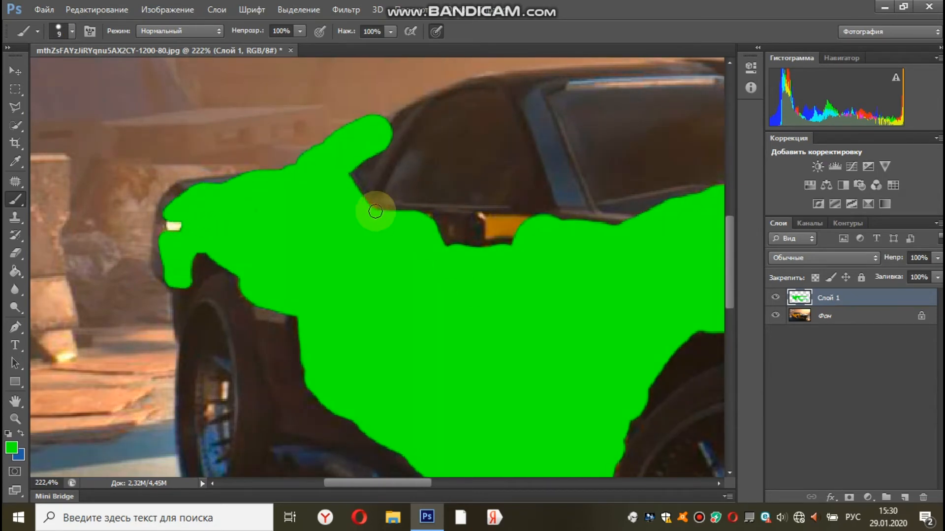
# Set the painted layer's blending mode to Hue (Цветовой тон).
pyautogui.scroll(-5, 556, 302)
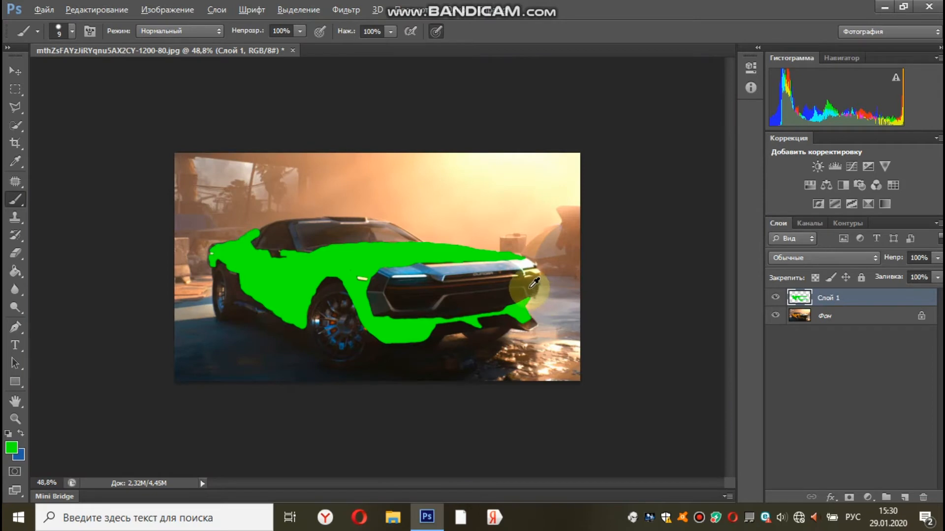
pyautogui.scroll(1, 386, 266)
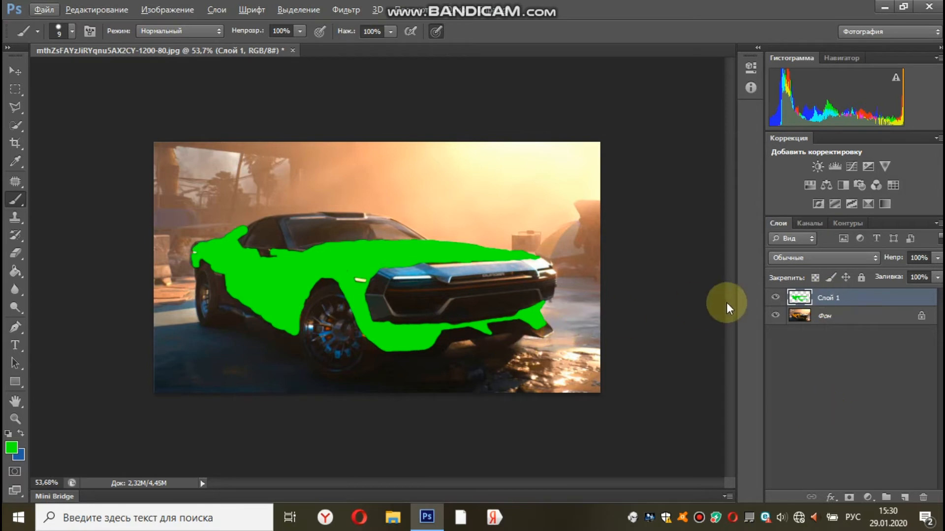
pyautogui.click(875, 256)
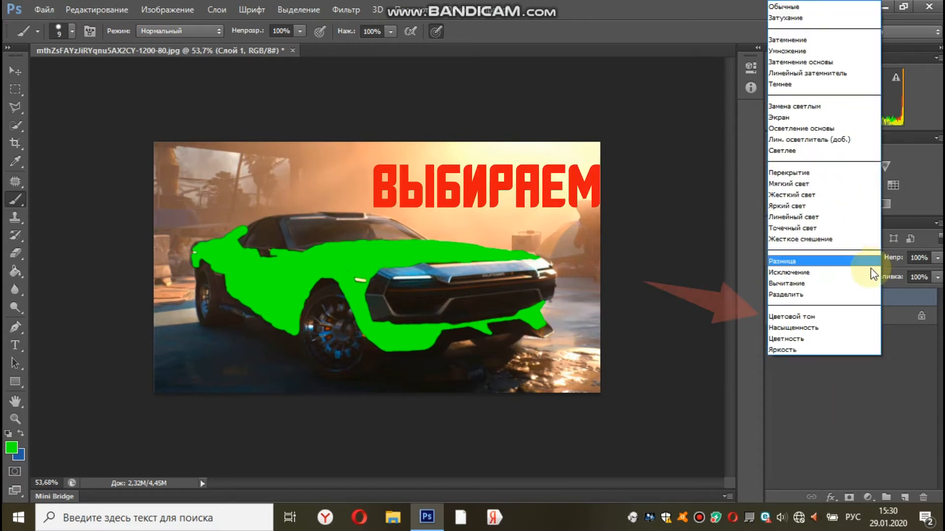
pyautogui.click(842, 317)
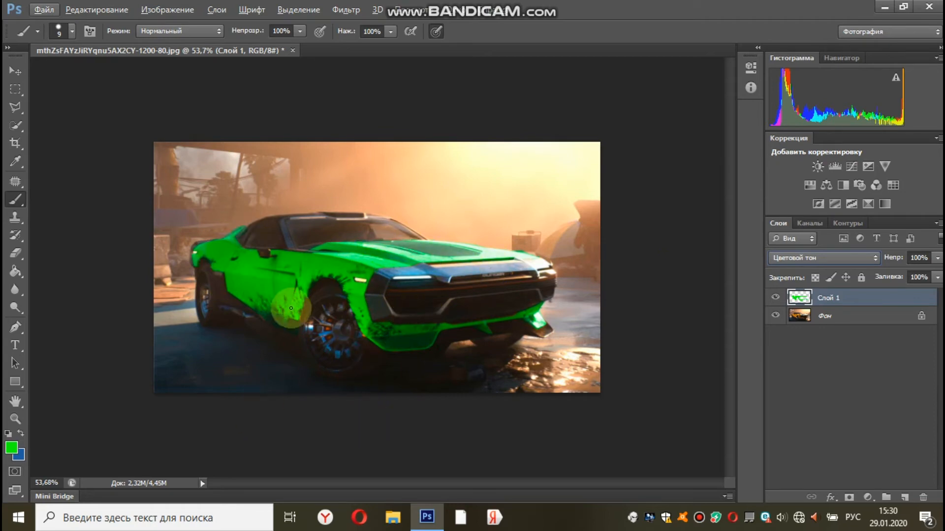
# Erase the green spill along the hood's far upper edge with a 10 px eraser.
pyautogui.click(15, 253)
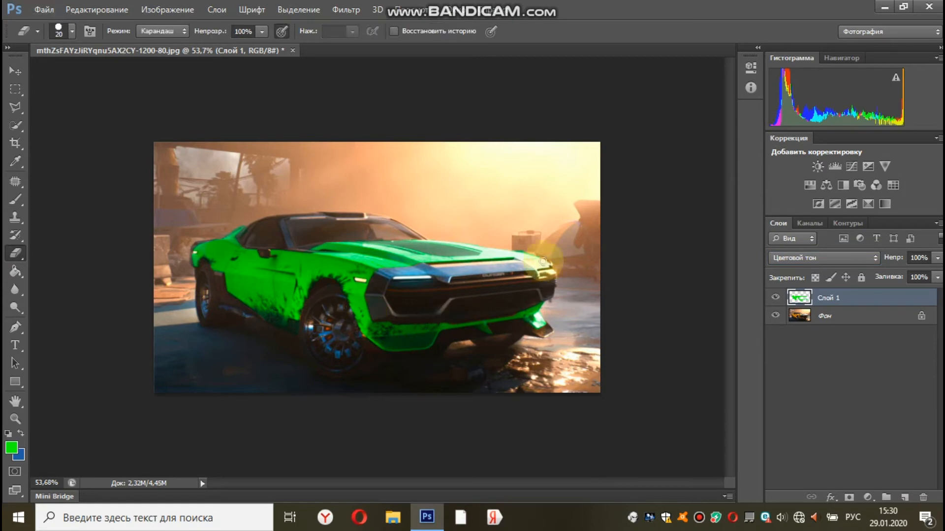
pyautogui.scroll(8, 600, 362)
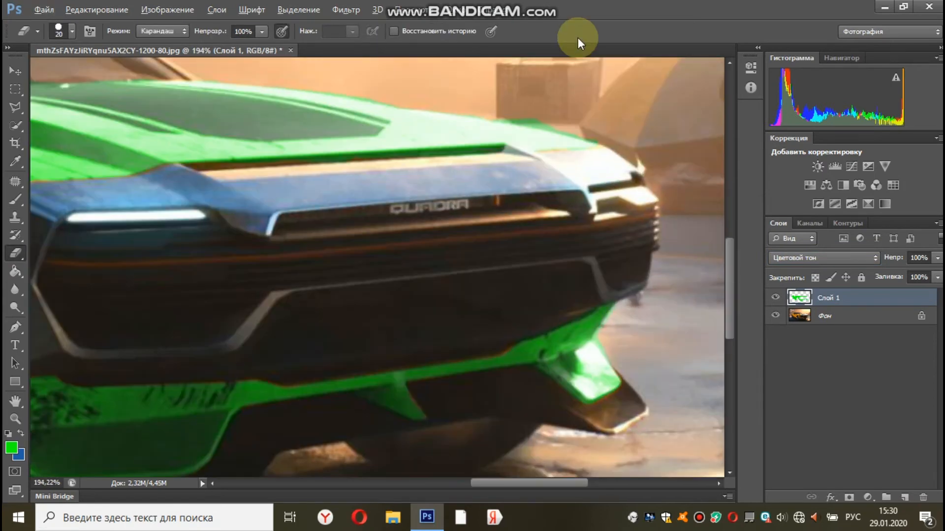
pyautogui.scroll(-2, 584, 113)
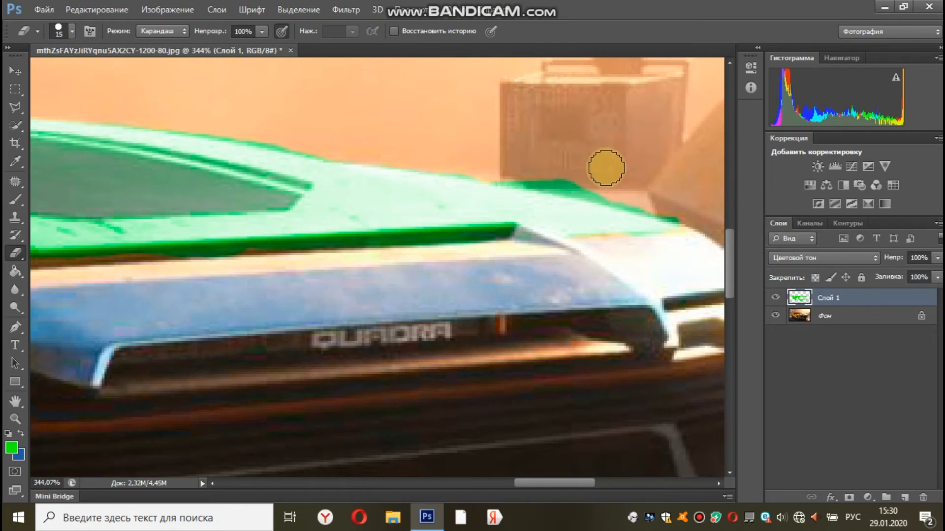
pyautogui.press('[')
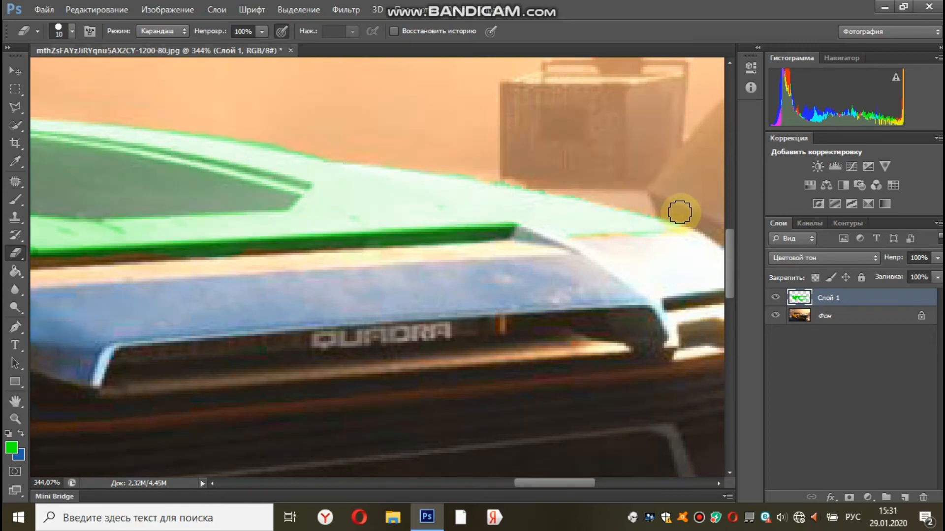
pyautogui.scroll(3, 426, 160)
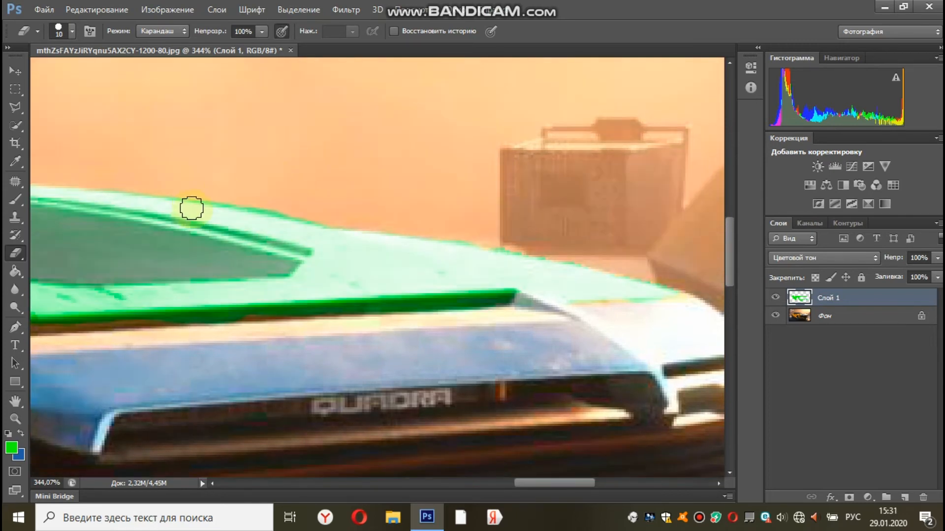
pyautogui.hscroll(-5, 339, 483)
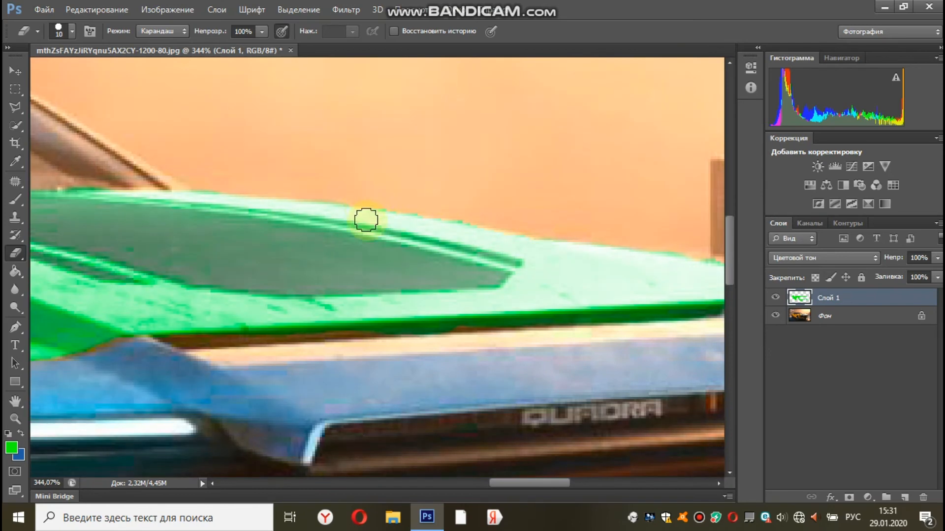
# Erase the green spill on the background above the sloping rear fender.
pyautogui.scroll(-4, 365, 220)
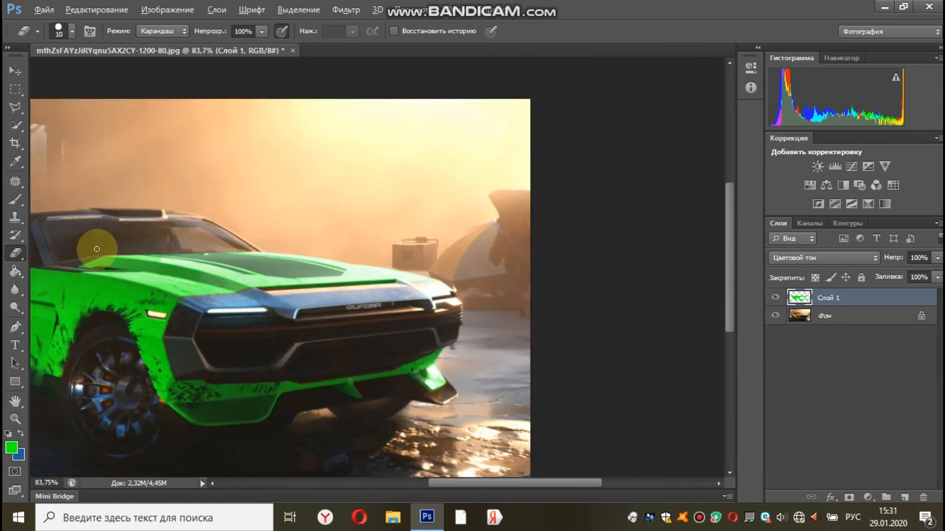
pyautogui.scroll(5, 97, 249)
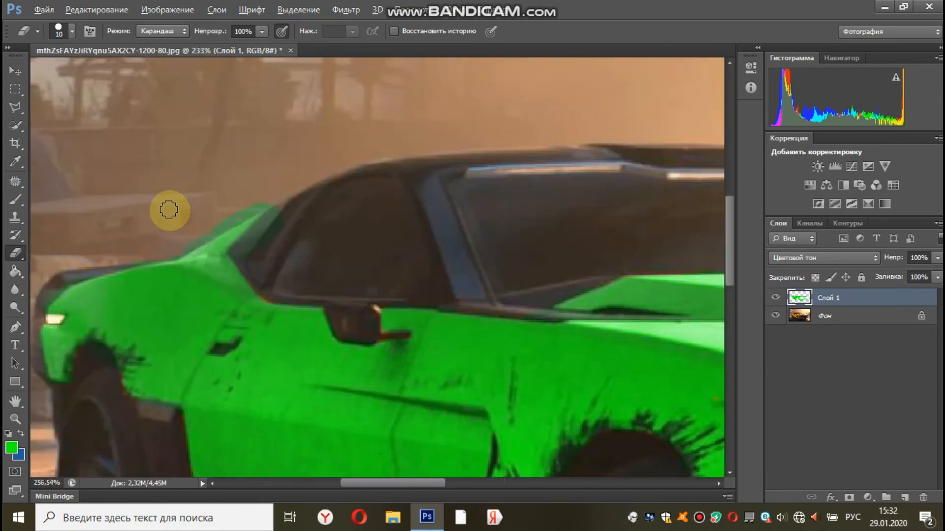
pyautogui.scroll(2, 169, 210)
pyautogui.moveTo(344, 182); pyautogui.dragTo(150, 278)
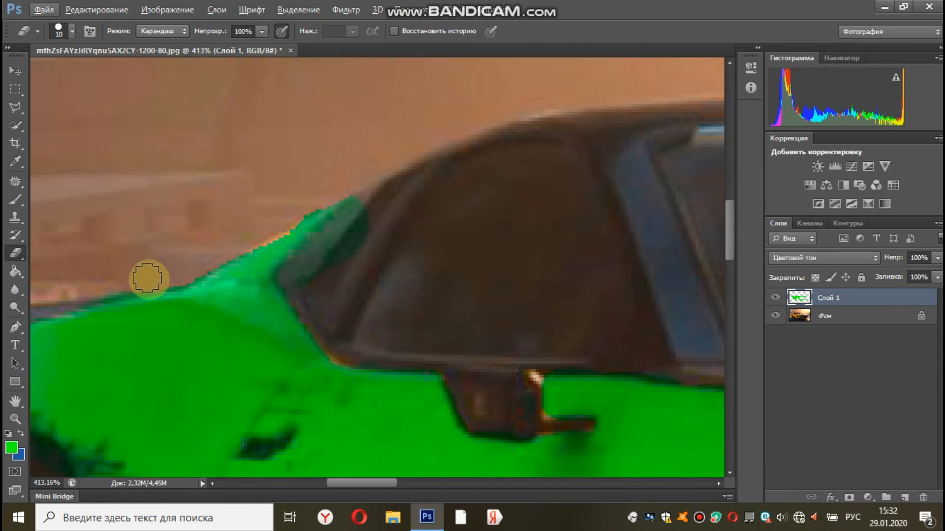
# Erase the remaining green spill around the rear end and the pillar behind the side window.
pyautogui.hscroll(3, 238, 482)
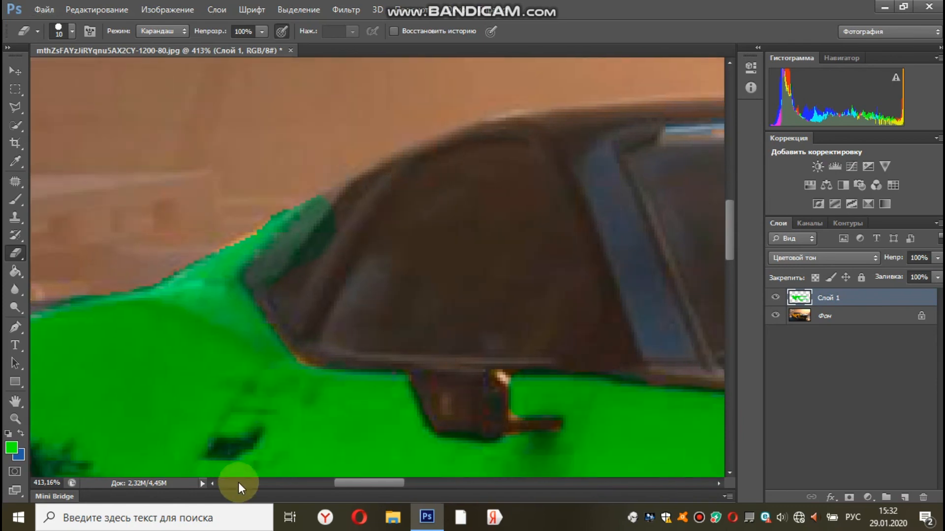
pyautogui.hscroll(-5, 235, 483)
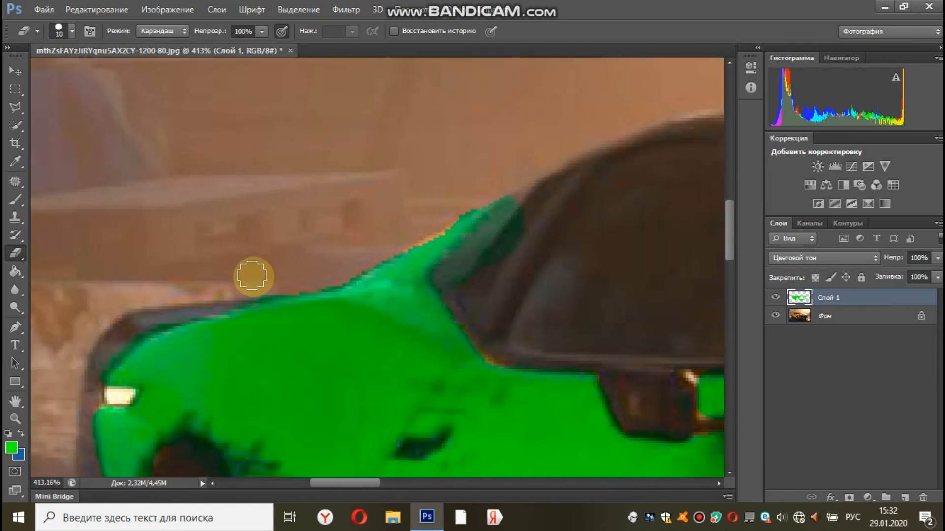
pyautogui.scroll(1, 241, 290)
pyautogui.scroll(-1, 241, 290)
pyautogui.hscroll(-3, 250, 487)
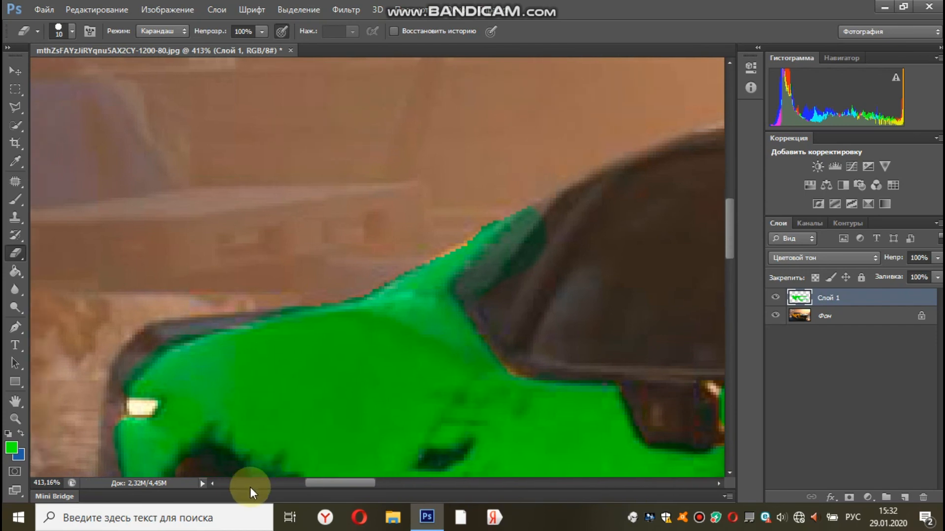
pyautogui.scroll(-3, 239, 356)
pyautogui.moveTo(286, 249)
pyautogui.mouseDown()
pyautogui.moveTo(250, 262)
pyautogui.moveTo(264, 259)
pyautogui.moveTo(205, 329)
pyautogui.moveTo(209, 428)
pyautogui.mouseUp()
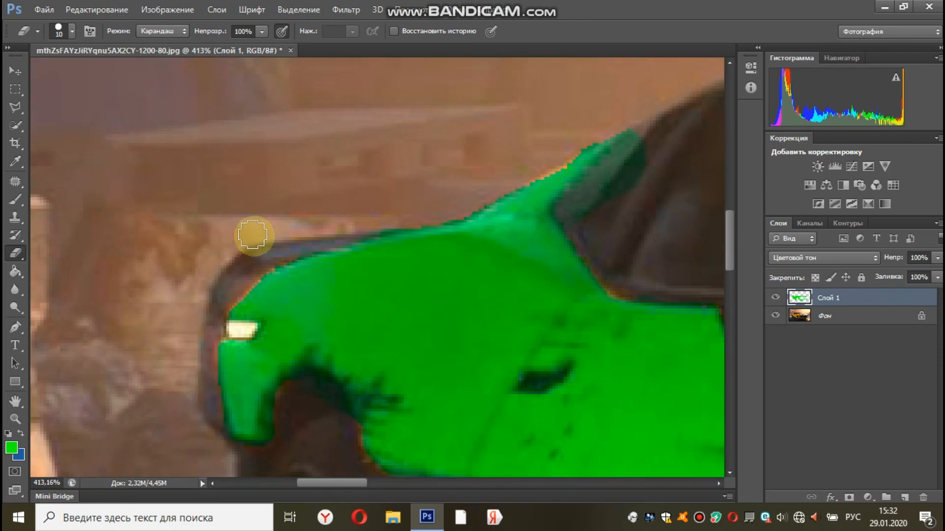
pyautogui.scroll(-10, 367, 221)
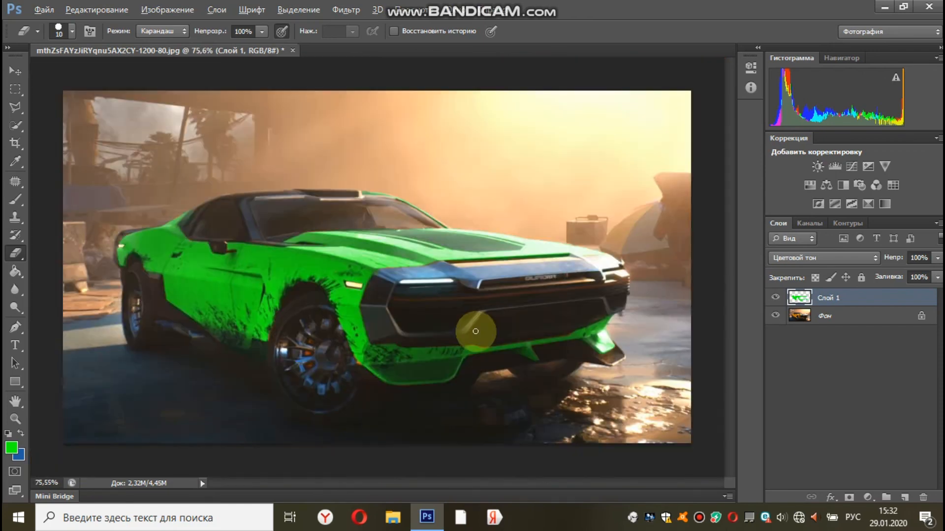